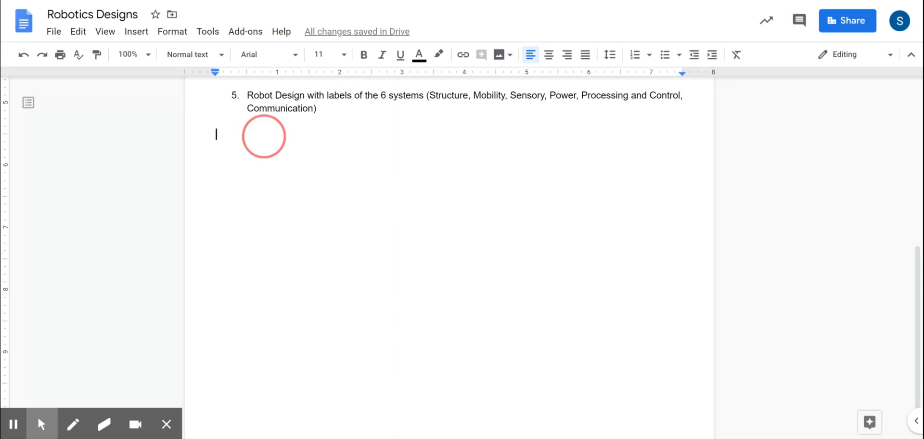
# Insert a new drawing into the document below the Robot Design item
pyautogui.click(138, 39)
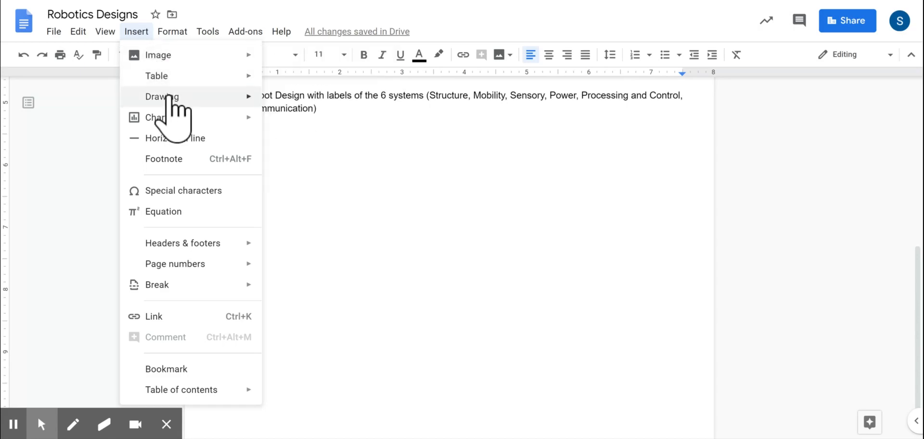
pyautogui.moveTo(169, 96)
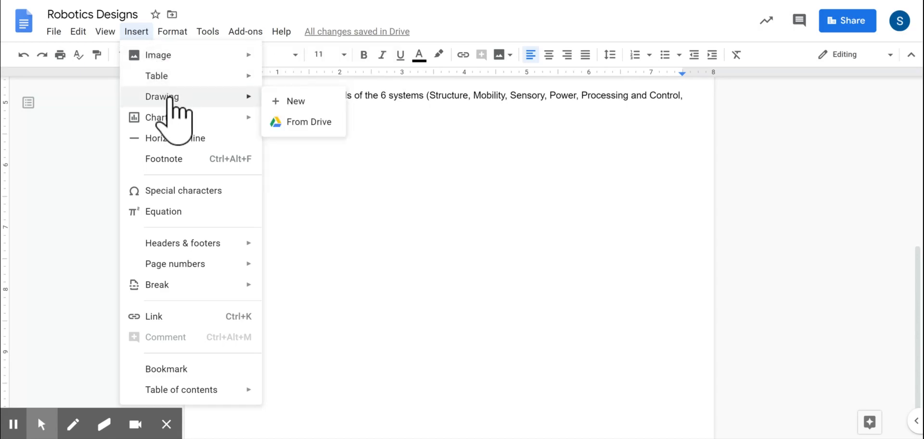
pyautogui.click(310, 102)
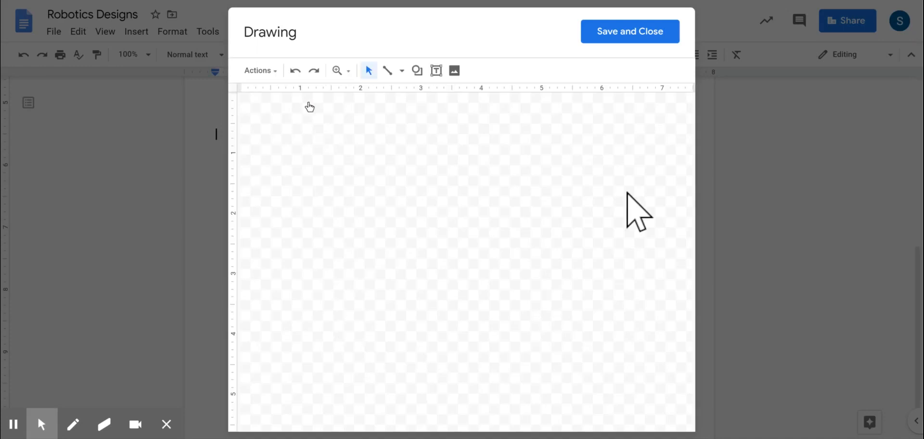
# Draw an upright rectangle about 0.8 in wide and 1.9 in tall as the robot's body and fill it with medium gray
pyautogui.click(418, 72)
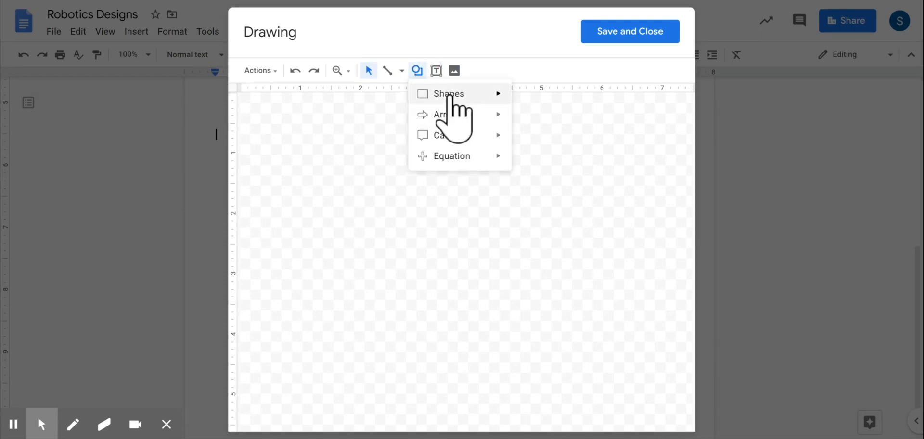
pyautogui.moveTo(448, 97)
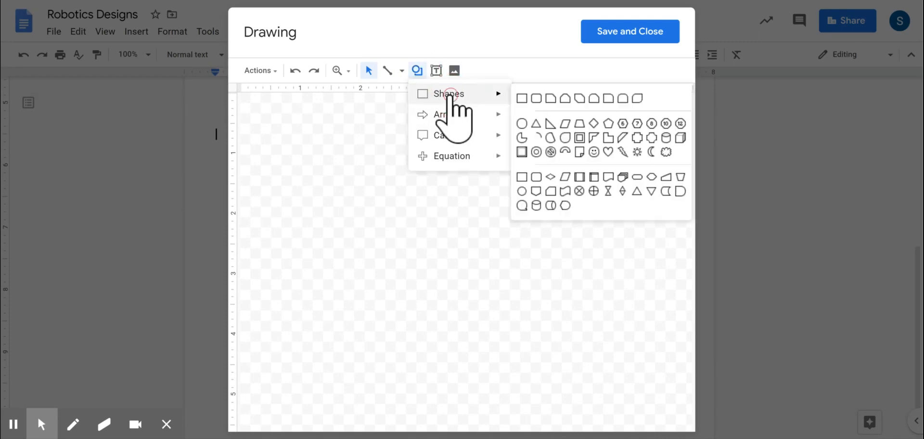
pyautogui.click(522, 98)
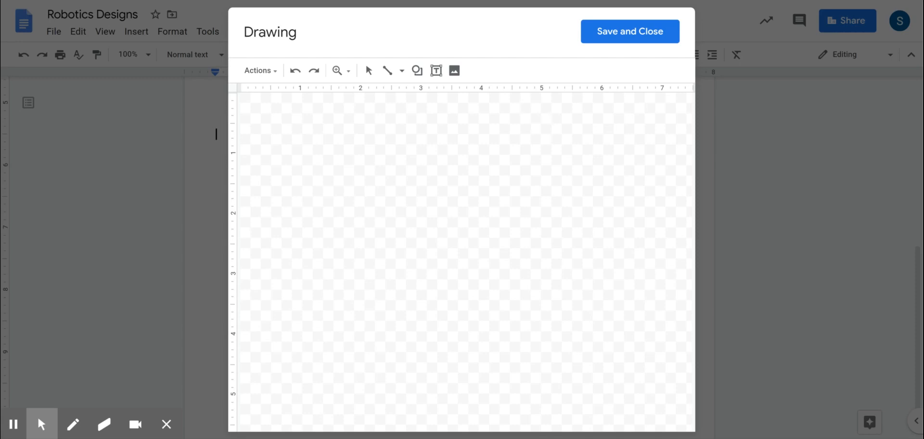
pyautogui.moveTo(412, 178); pyautogui.dragTo(461, 292)
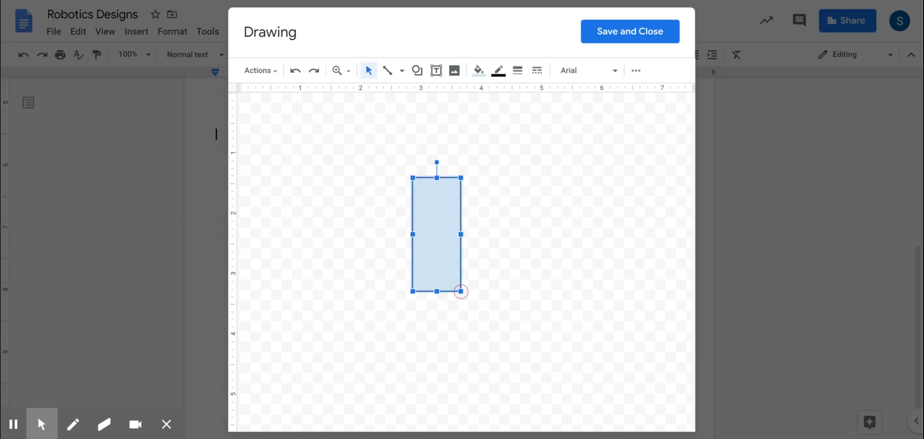
pyautogui.click(479, 70)
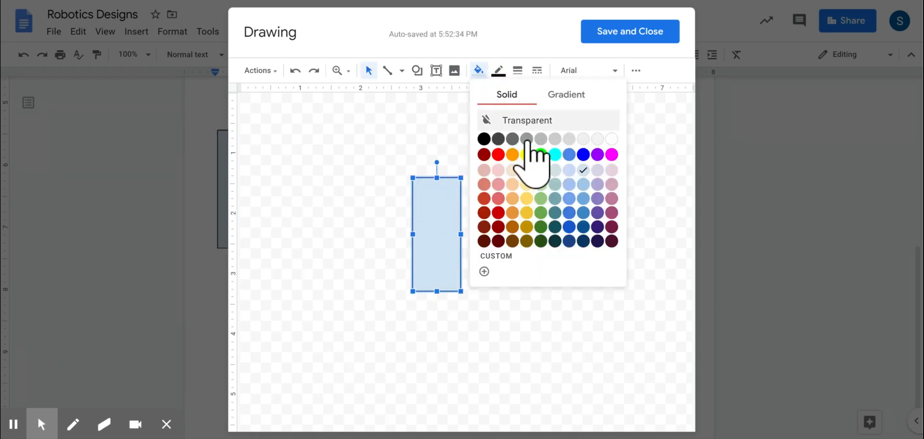
pyautogui.click(541, 140)
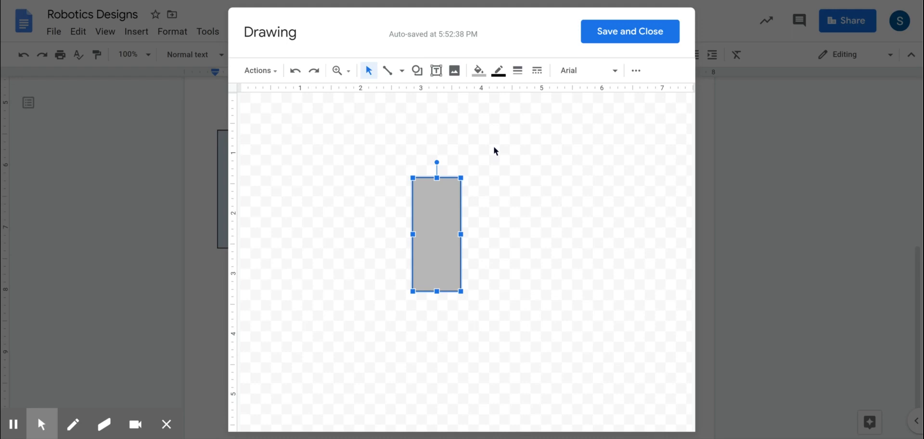
# Draw a circle about 0.85 in across directly above the body as the robot's head
pyautogui.click(417, 71)
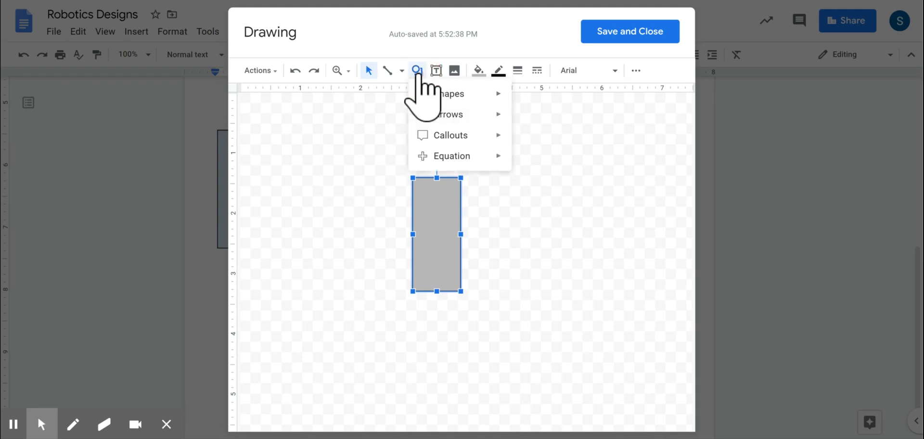
pyautogui.click(426, 94)
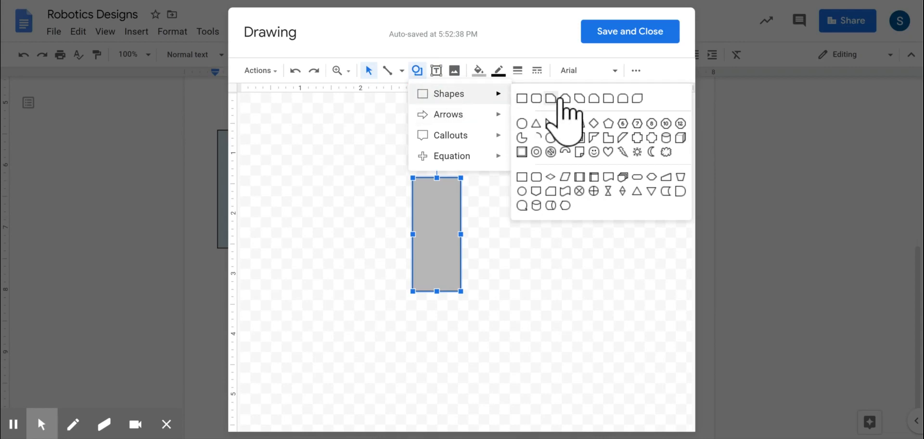
pyautogui.click(522, 124)
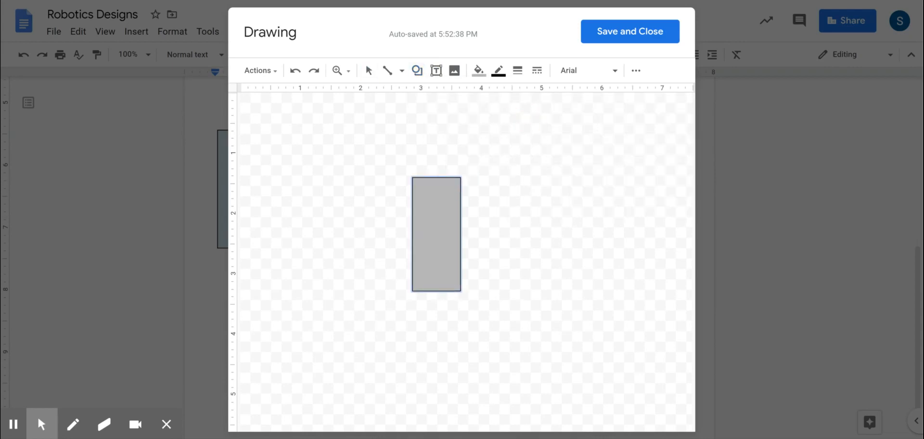
pyautogui.moveTo(411, 129); pyautogui.dragTo(462, 181)
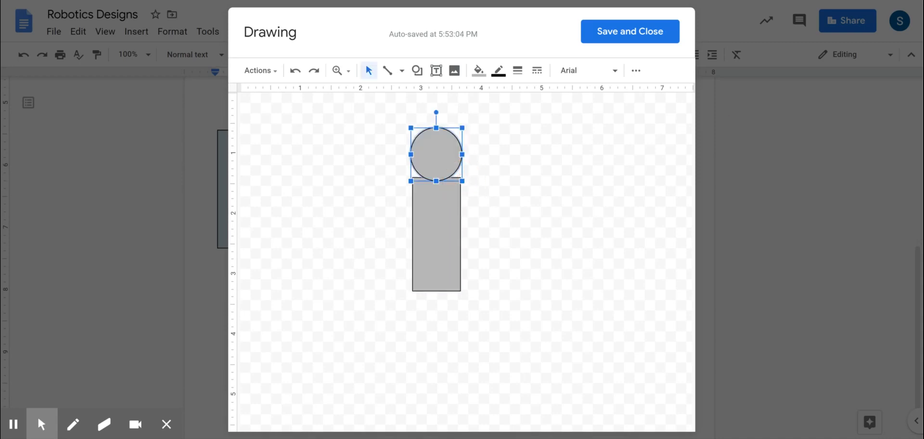
# Nudge the head circle vertically until it slightly overlaps the top edge of the body, then deselect it
pyautogui.press('Down')
pyautogui.press('Down')
pyautogui.press('Down')
pyautogui.press('Down')
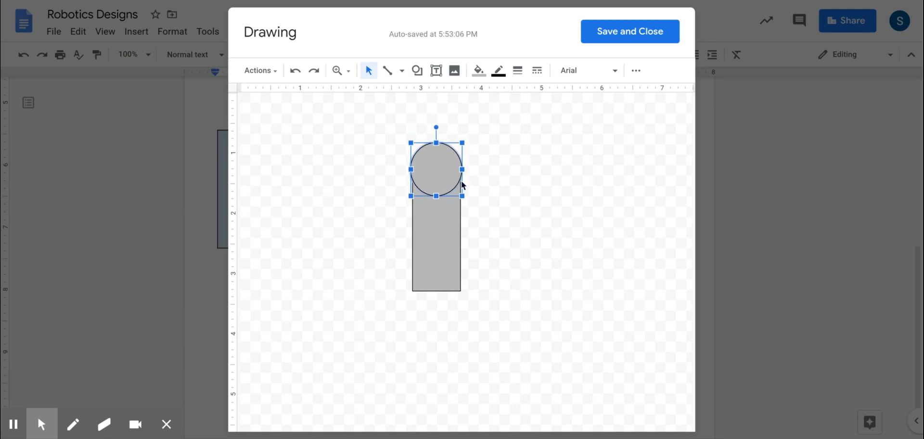
pyautogui.press('Up')
pyautogui.press('Up')
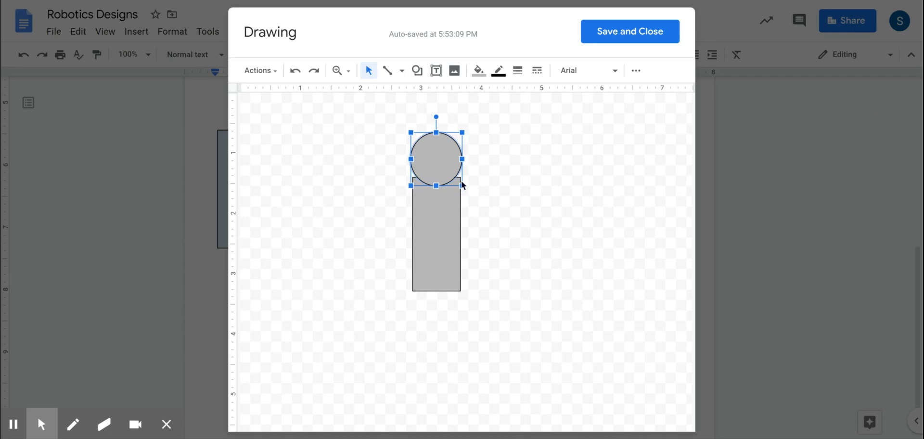
pyautogui.click(504, 184)
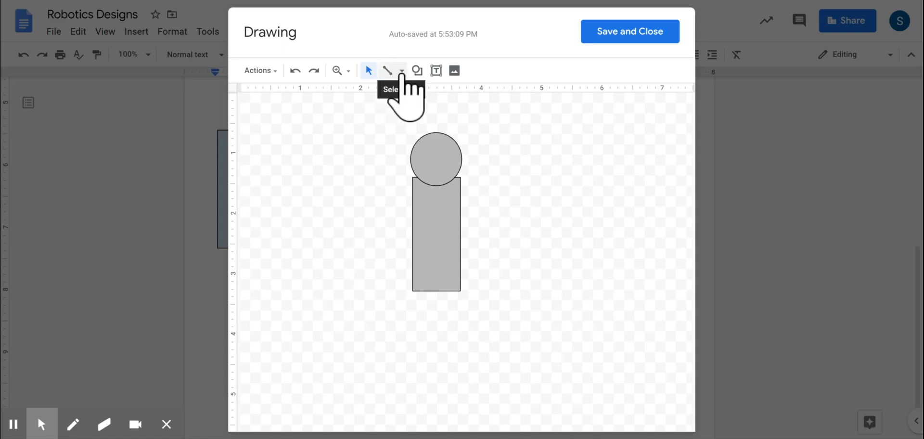
# Scribble a curved arm from the upper right edge of the body outward and upward, about 0.9 in wide
pyautogui.click(402, 72)
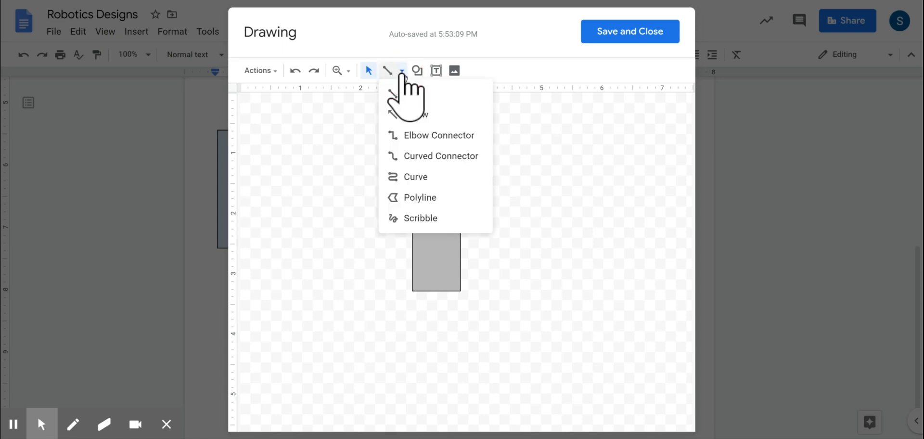
pyautogui.click(429, 221)
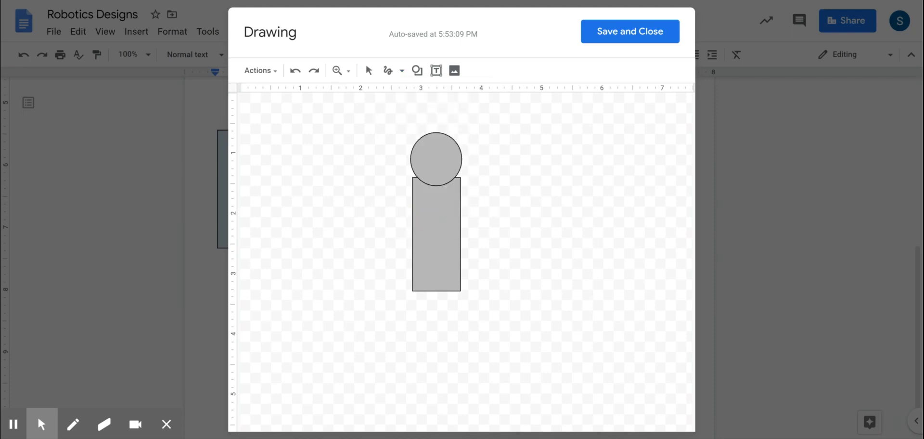
pyautogui.moveTo(460, 198)
pyautogui.mouseDown()
pyautogui.moveTo(501, 182)
pyautogui.moveTo(515, 160)
pyautogui.mouseUp()
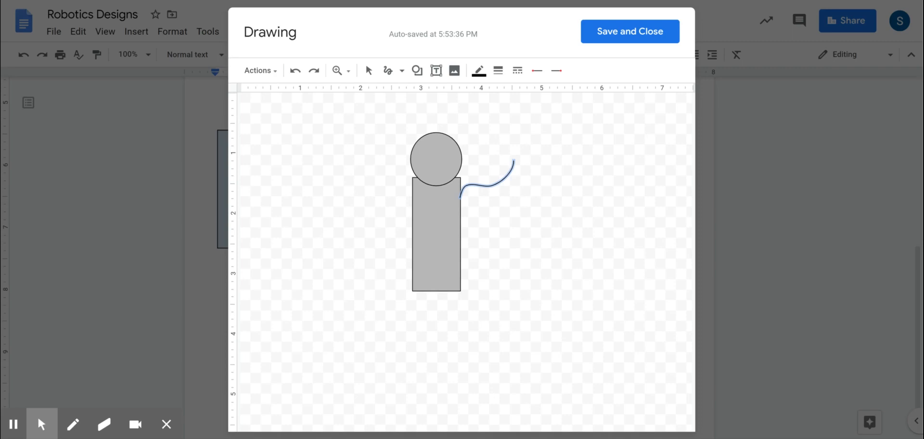
# Set the arm's line weight to 8px and its line color to the same medium gray as the body
pyautogui.click(496, 72)
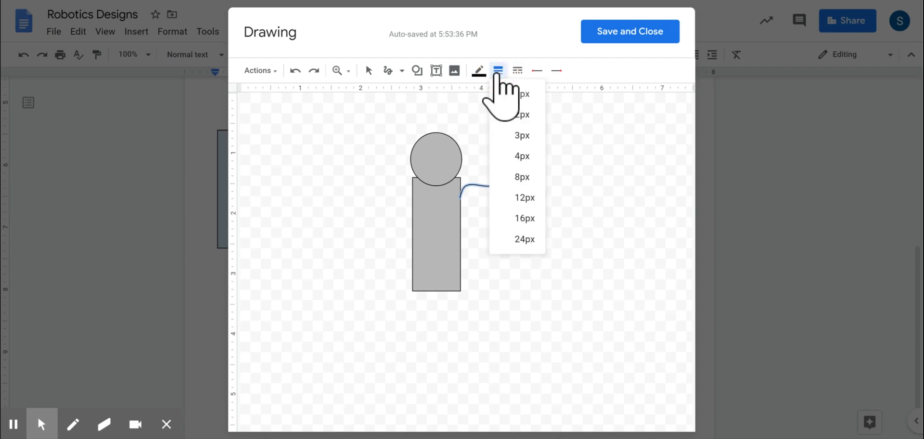
pyautogui.click(519, 178)
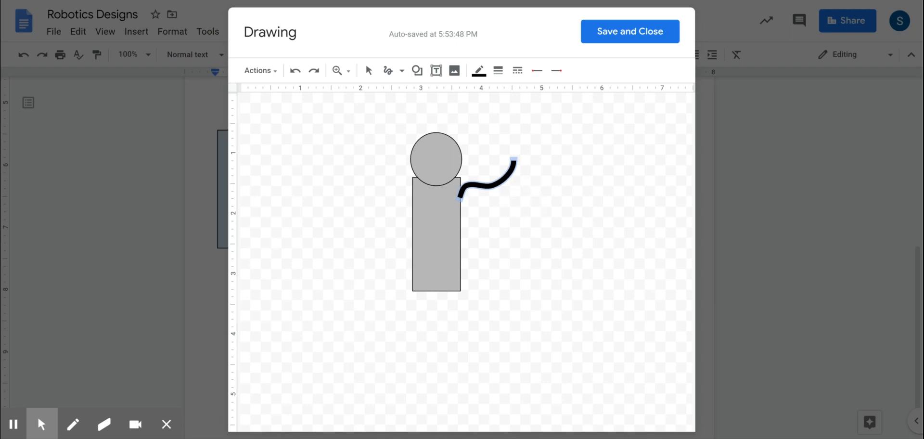
pyautogui.click(479, 72)
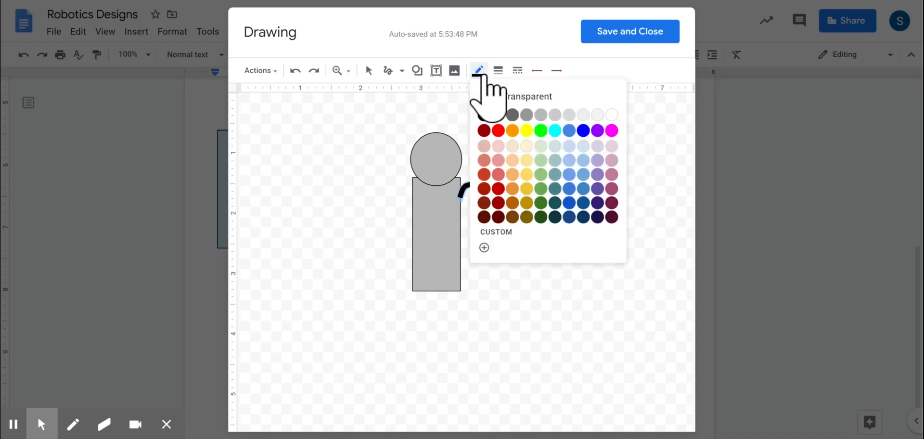
pyautogui.click(535, 117)
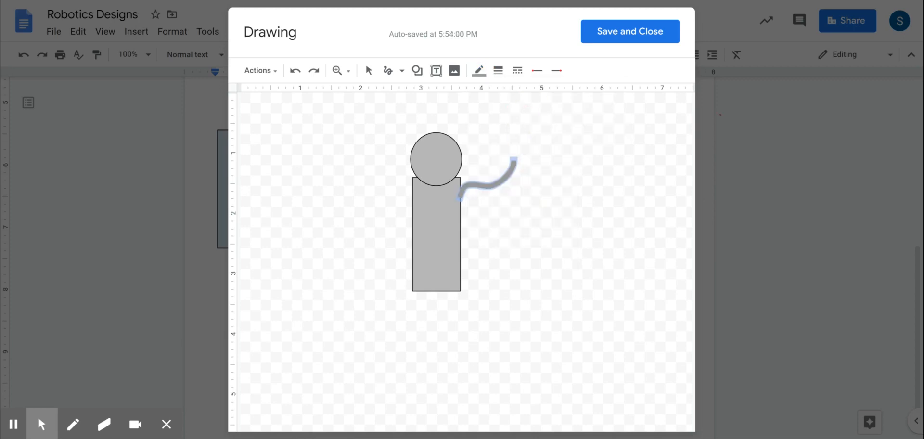
pyautogui.click(479, 71)
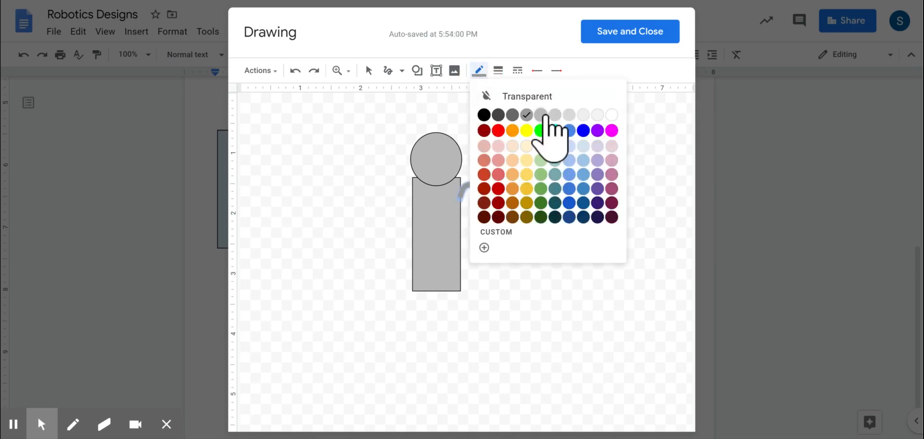
pyautogui.click(545, 116)
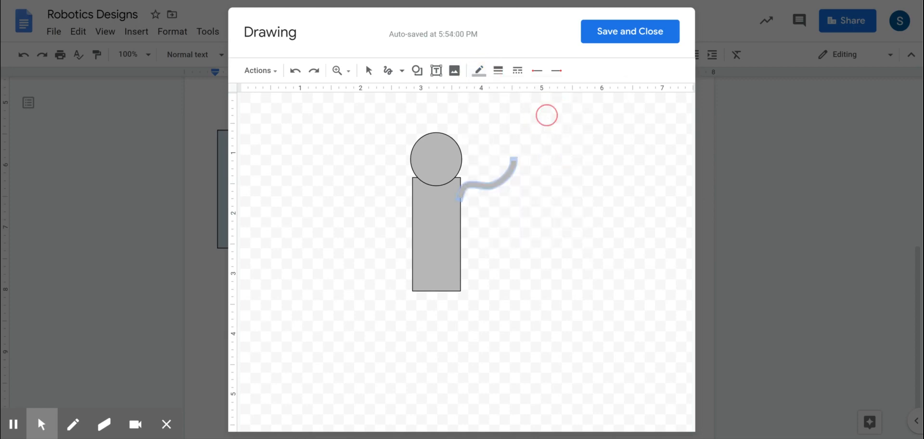
# Shift the arm slightly down and inward against the body's edge, and duplicate it
pyautogui.click(369, 72)
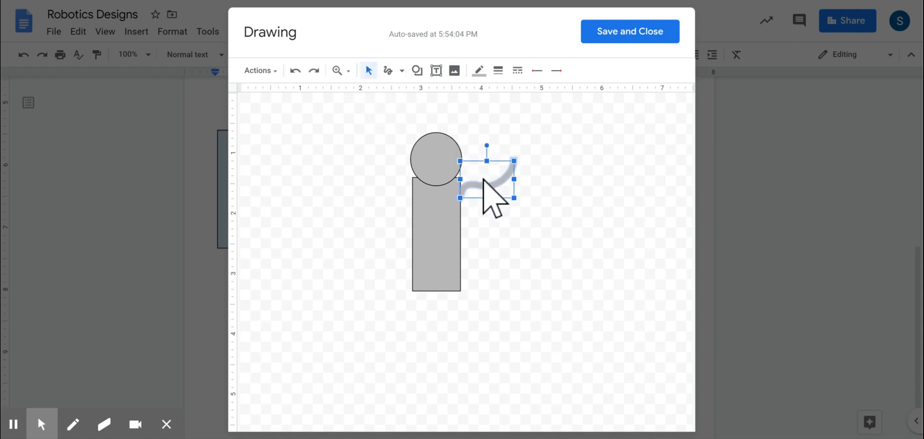
pyautogui.moveTo(486, 186)
pyautogui.mouseDown()
pyautogui.moveTo(471, 193)
pyautogui.moveTo(484, 191)
pyautogui.mouseUp()
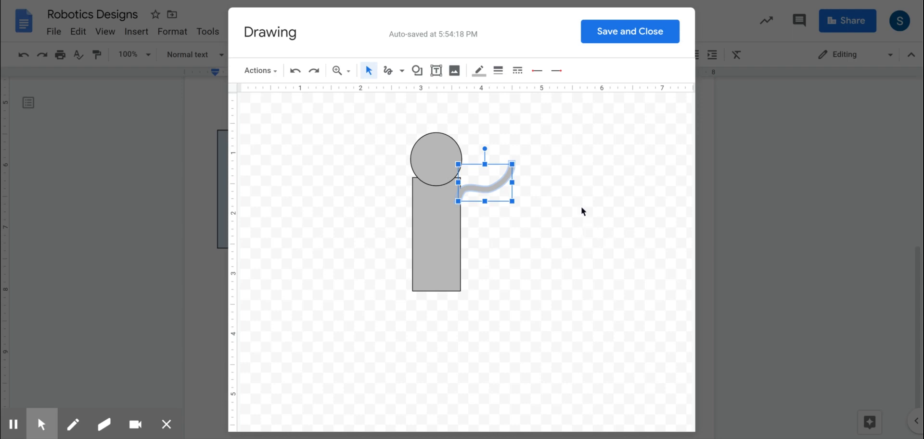
pyautogui.hotkey('ctrl', 'd')
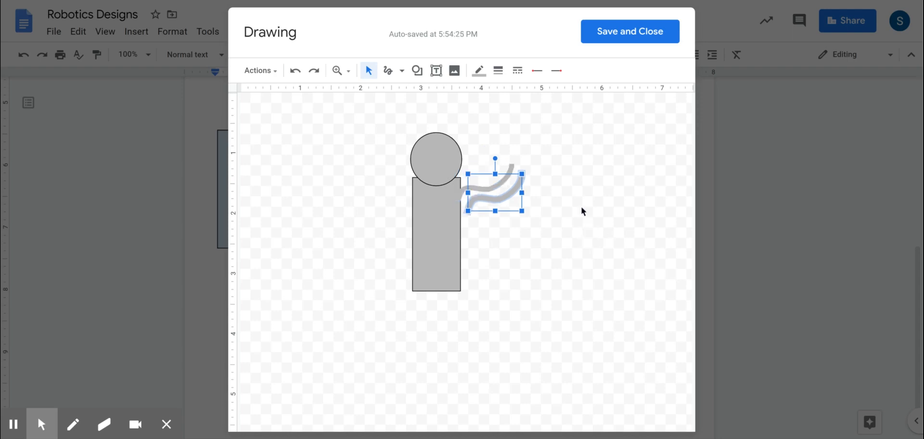
# Position the duplicate arm directly below the first one against the body and rotate it slightly clockwise
pyautogui.press('Down')
pyautogui.press('Down')
pyautogui.press('Down')
pyautogui.press('Left')
pyautogui.press('Left')
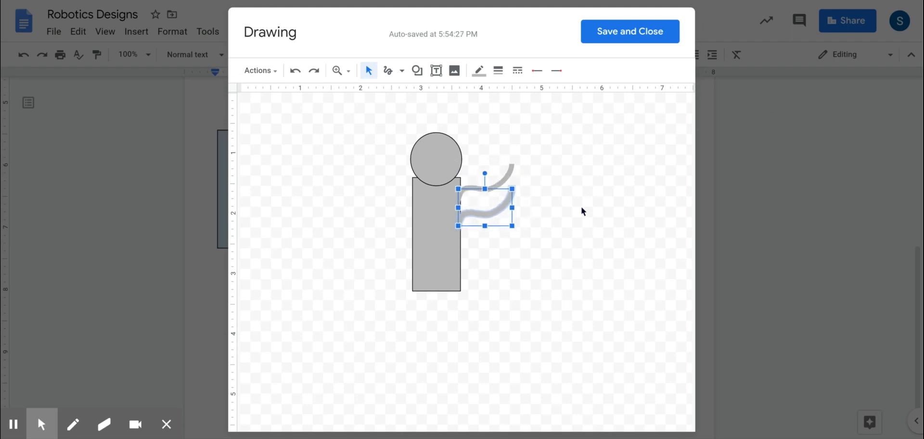
pyautogui.press('Left')
pyautogui.press('Right')
pyautogui.moveTo(485, 173); pyautogui.dragTo(496, 175)
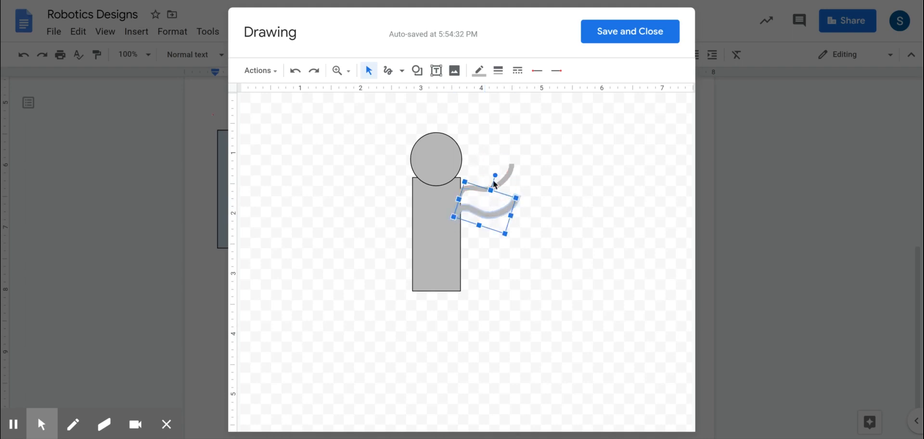
pyautogui.click(587, 191)
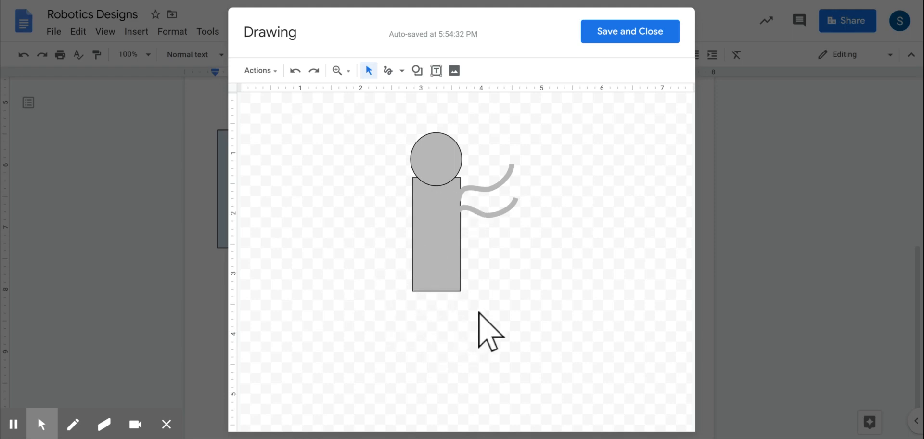
# Search Google images for "roomba" to insert into the drawing
pyautogui.click(454, 71)
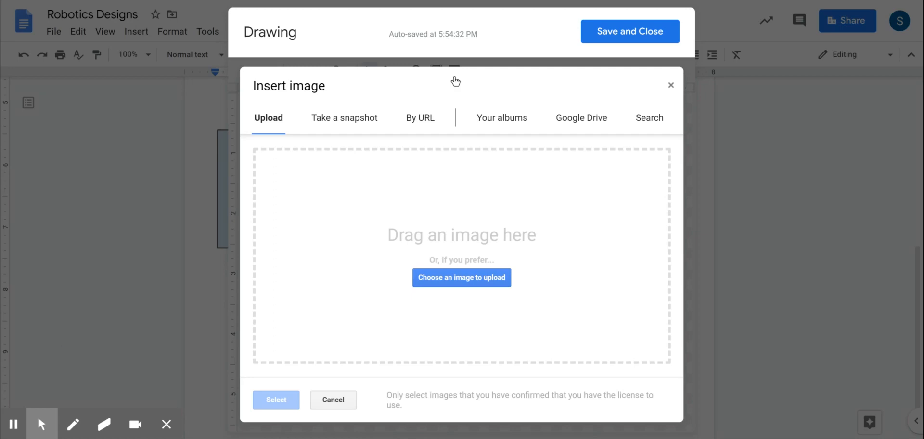
pyautogui.click(647, 121)
pyautogui.click(509, 164)
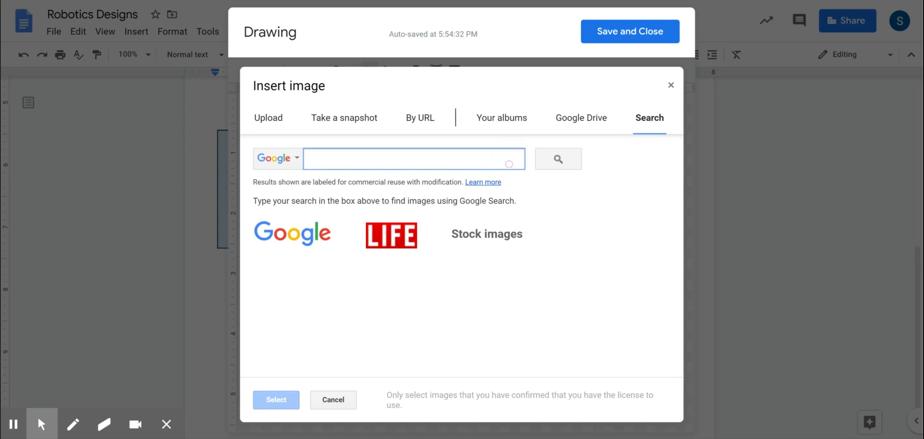
pyautogui.write('roomb')
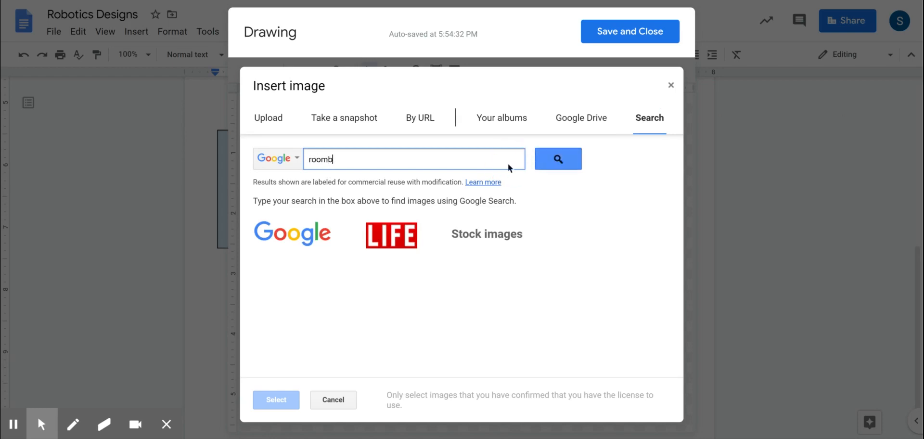
pyautogui.write('a')
pyautogui.press('Return')
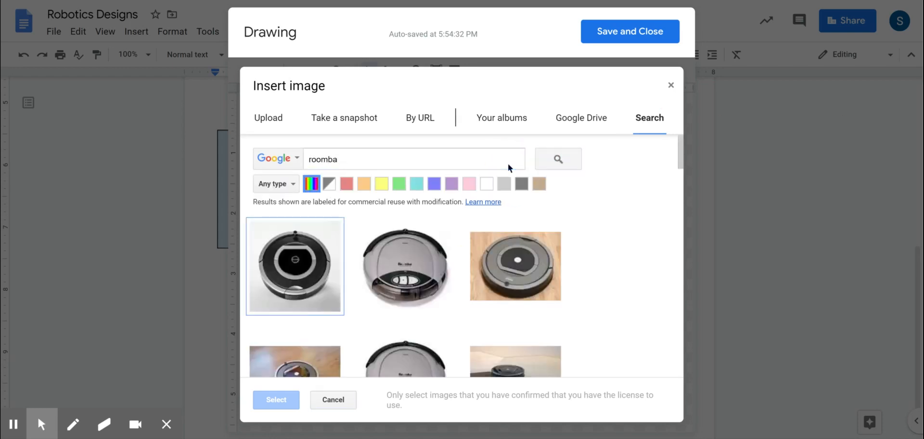
# Insert the first Roomba image from the search results and shrink it proportionally to about 0.7 inches wide
pyautogui.click(330, 270)
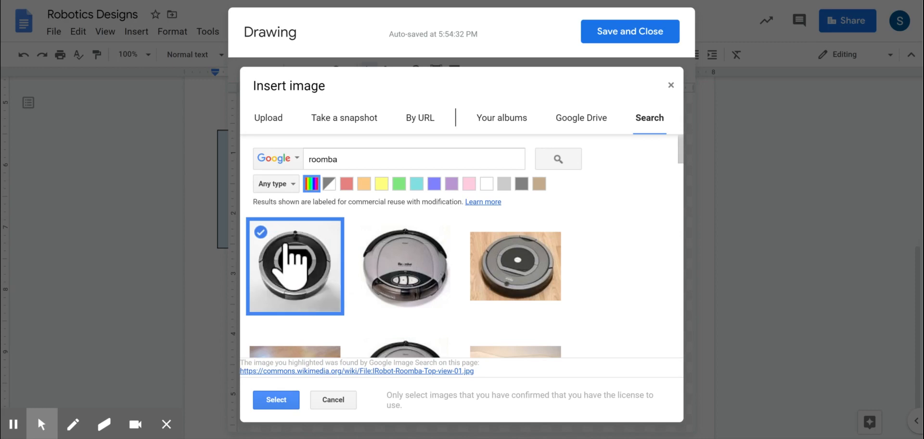
pyautogui.click(278, 400)
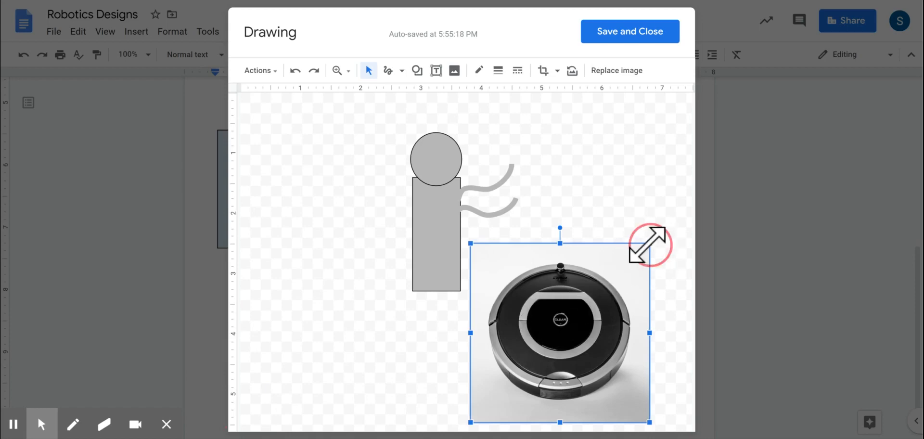
pyautogui.moveTo(648, 244); pyautogui.dragTo(511, 393)
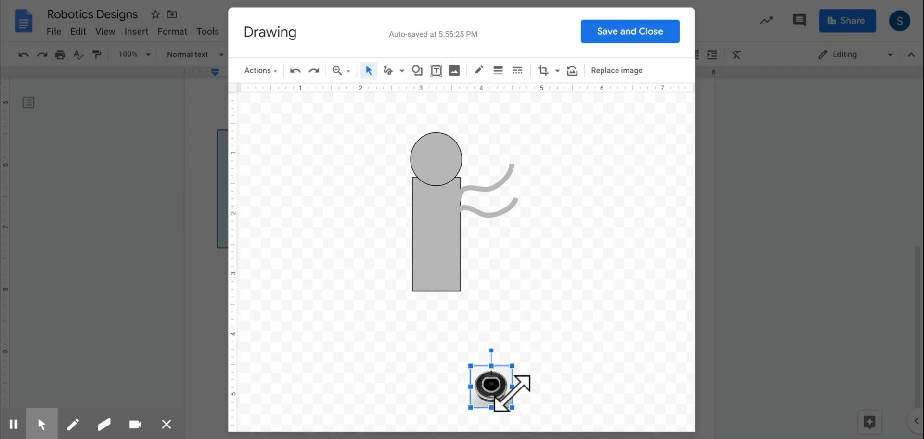
# Move the Roomba image up under the robot's body and enlarge it slightly to about the body's width, centered on it
pyautogui.press('Up')
pyautogui.press('Up')
pyautogui.press('Up')
pyautogui.press('Up')
pyautogui.press('Up')
pyautogui.press('Up')
pyautogui.press('Up')
pyautogui.press('Up')
pyautogui.press('Left')
pyautogui.press('Left')
pyautogui.press('Left')
pyautogui.press('Left')
pyautogui.press('Left')
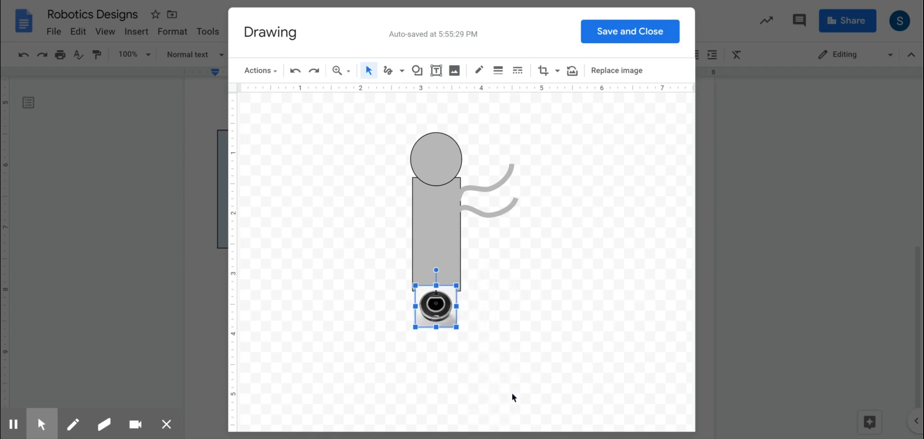
pyautogui.moveTo(456, 285)
pyautogui.mouseDown()
pyautogui.moveTo(467, 277)
pyautogui.moveTo(467, 287)
pyautogui.mouseUp()
pyautogui.press('Left')
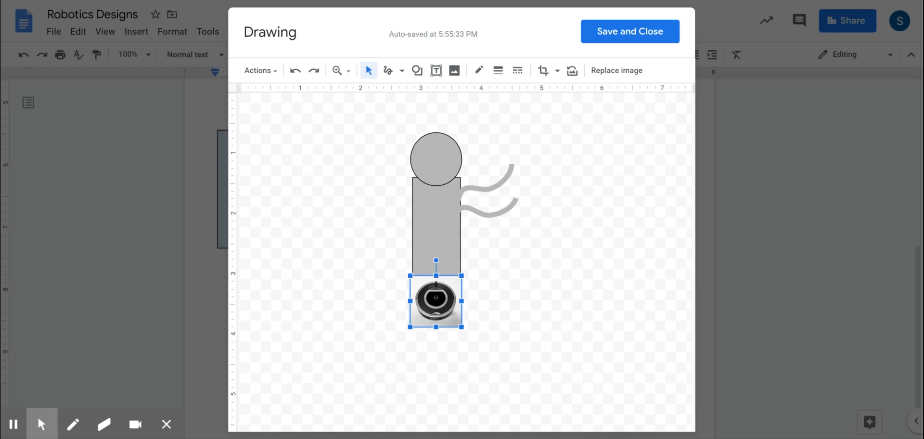
# Send the Roomba image to the back so the robot's body overlaps its upper edge
pyautogui.rightClick(436, 303)
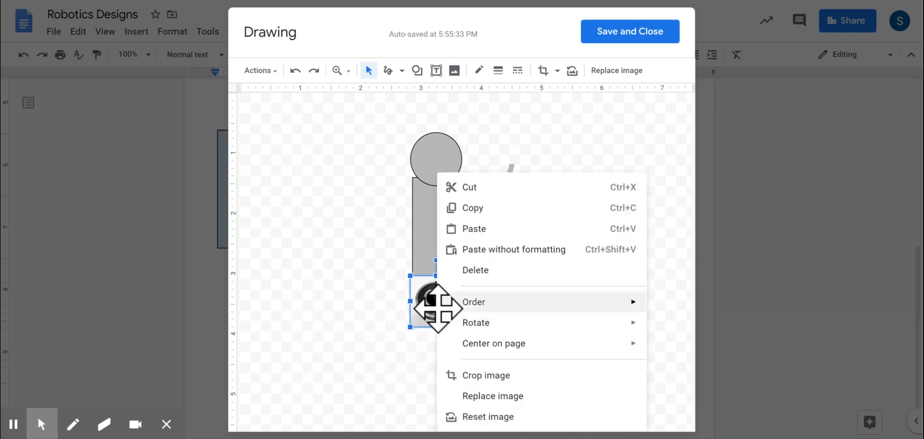
pyautogui.moveTo(456, 308)
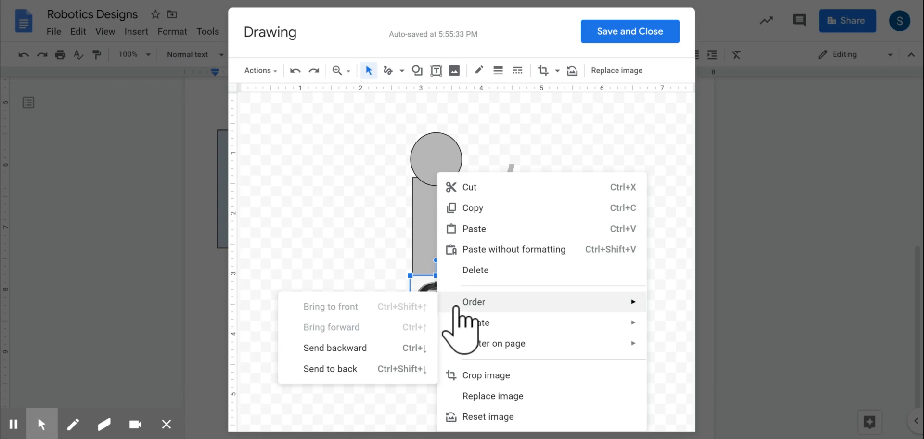
pyautogui.click(455, 306)
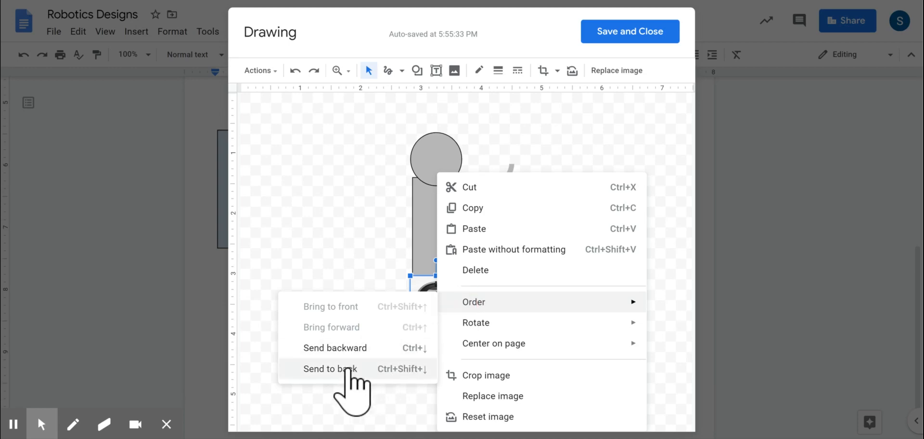
pyautogui.click(330, 368)
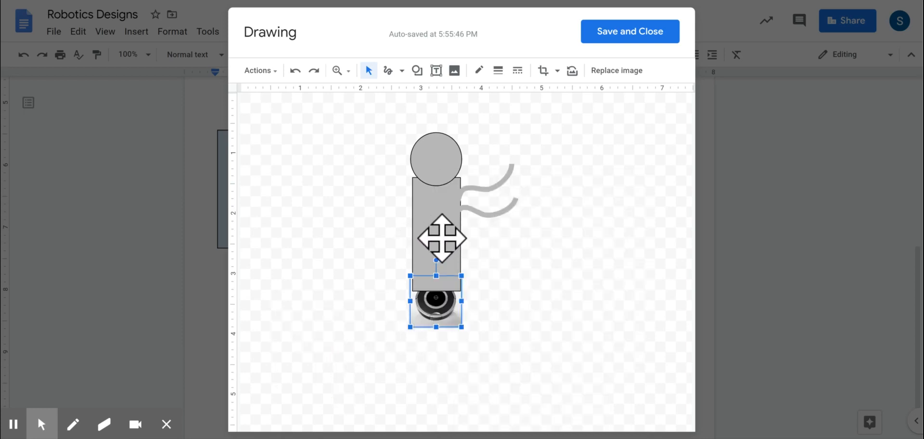
pyautogui.click(576, 294)
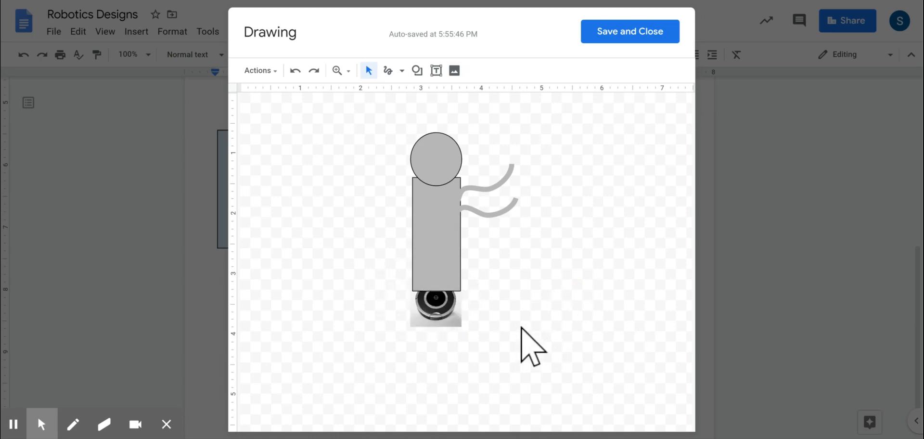
# Draw a straight label line from the Roomba's lower right side diagonally down into the empty canvas
pyautogui.click(402, 72)
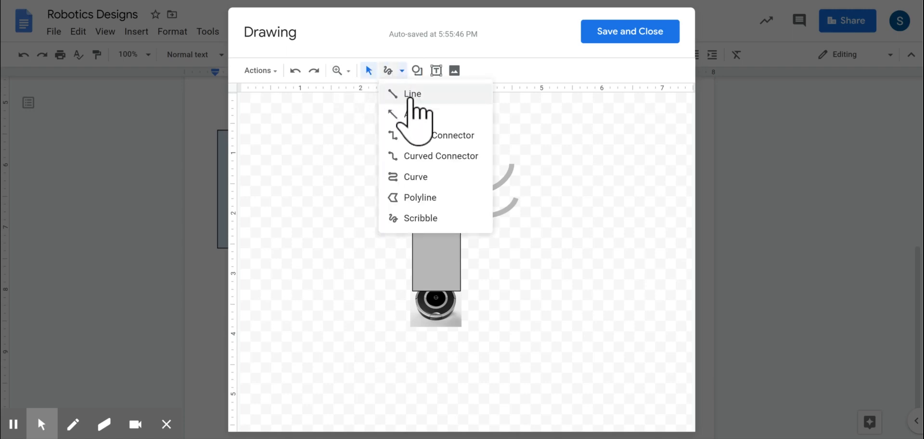
pyautogui.click(415, 95)
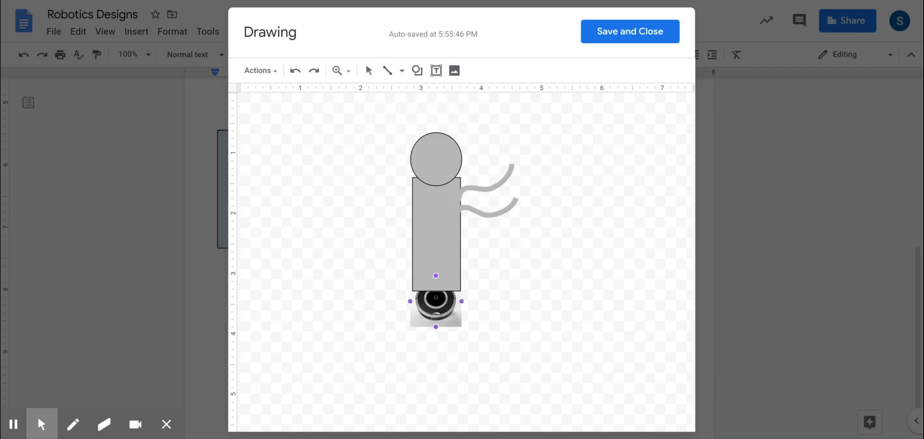
pyautogui.moveTo(455, 315); pyautogui.dragTo(500, 346)
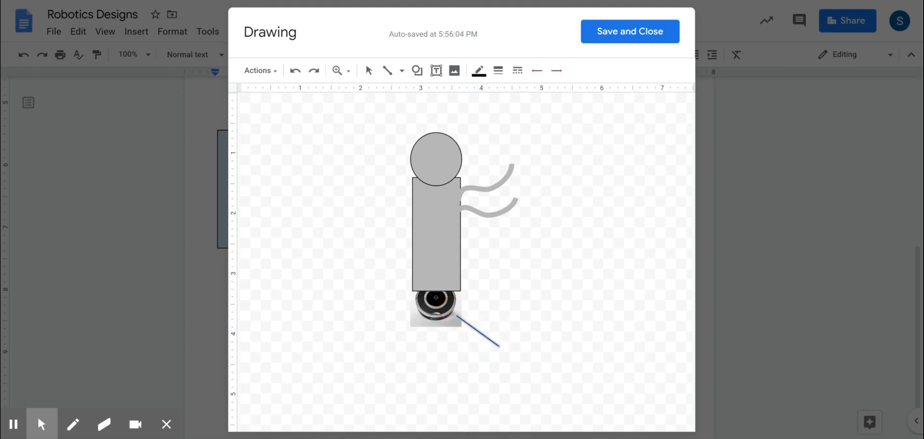
# Add a text box at the label line's end reading "Roomba for vaccuming scraps" and widen it to about 2.7 inches
pyautogui.click(437, 73)
pyautogui.moveTo(502, 338); pyautogui.dragTo(626, 376)
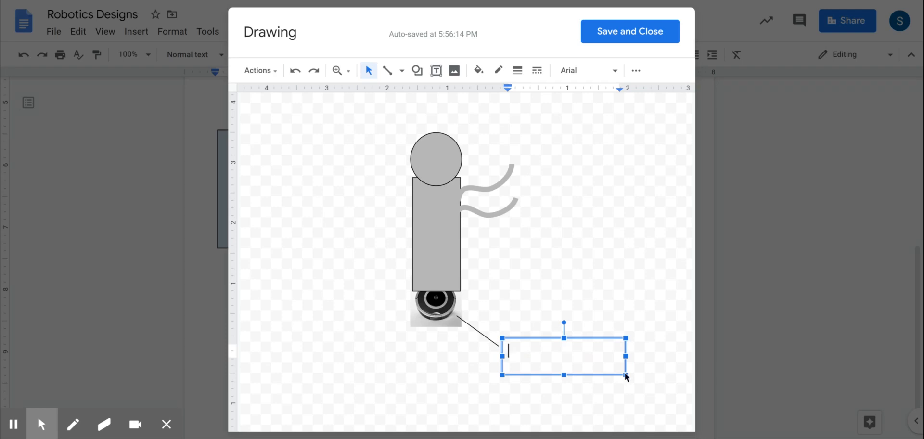
pyautogui.write('Roomba for va')
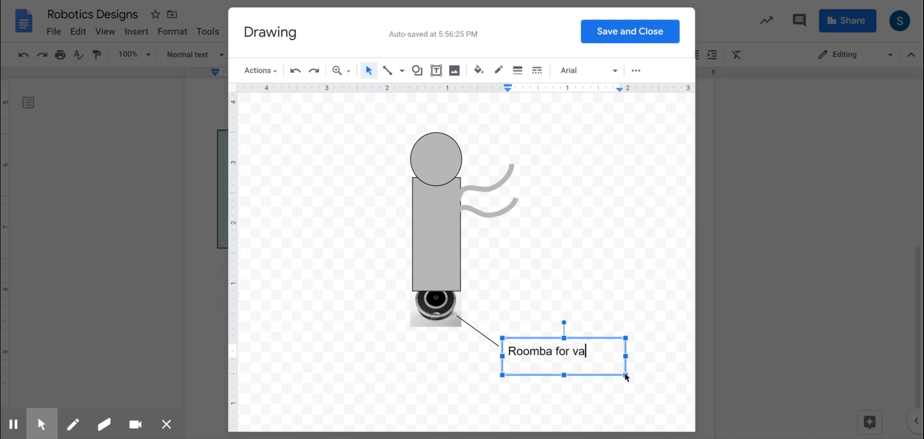
pyautogui.write('ccuming ')
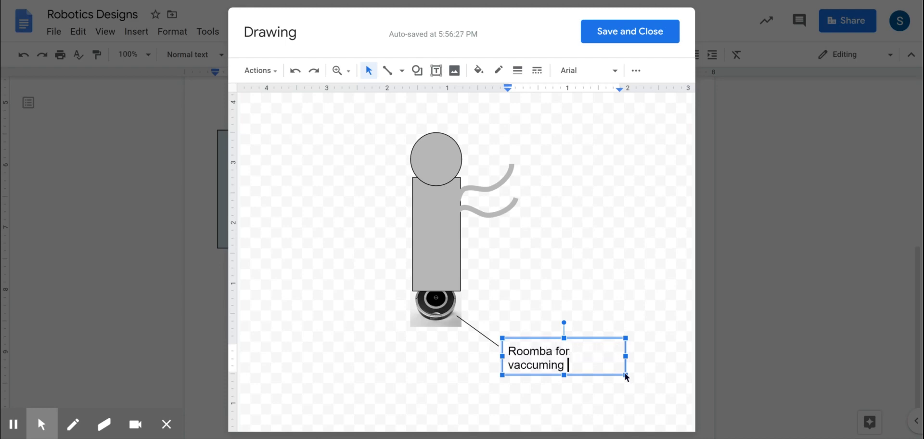
pyautogui.write('scraps')
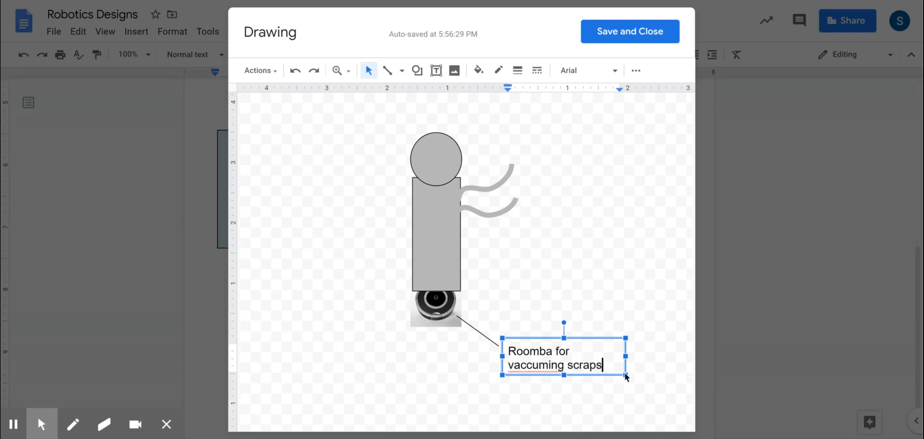
pyautogui.moveTo(625, 356); pyautogui.dragTo(662, 360)
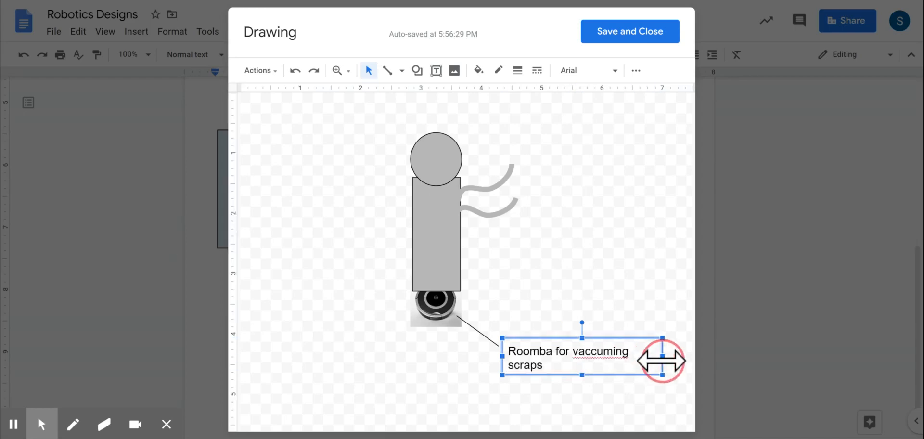
# Correct the misspelled word in the Roomba label to the suggested spelling "vacuuming"
pyautogui.rightClick(612, 356)
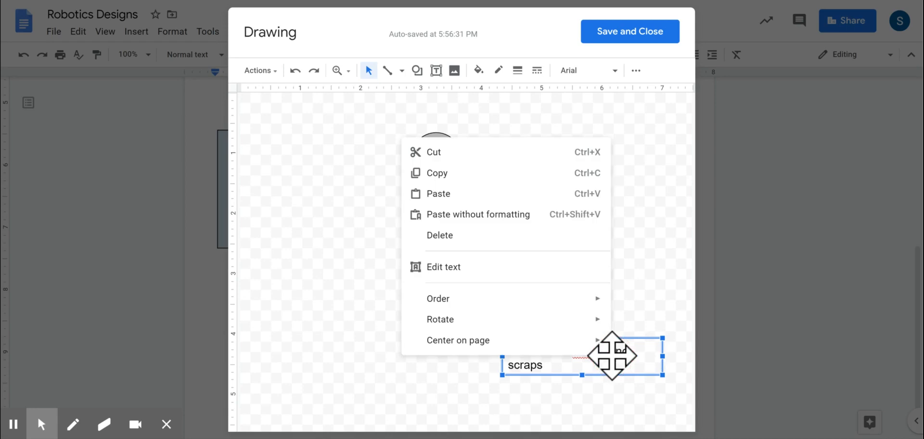
pyautogui.click(631, 356)
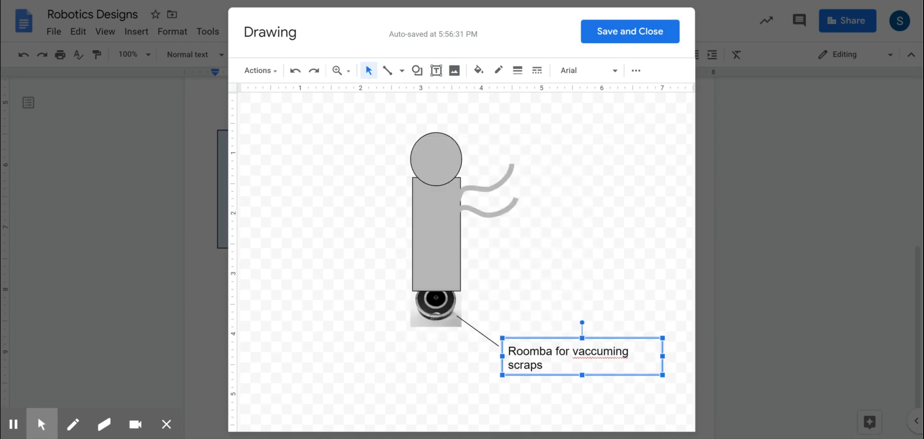
pyautogui.click(592, 352)
pyautogui.rightClick(592, 351)
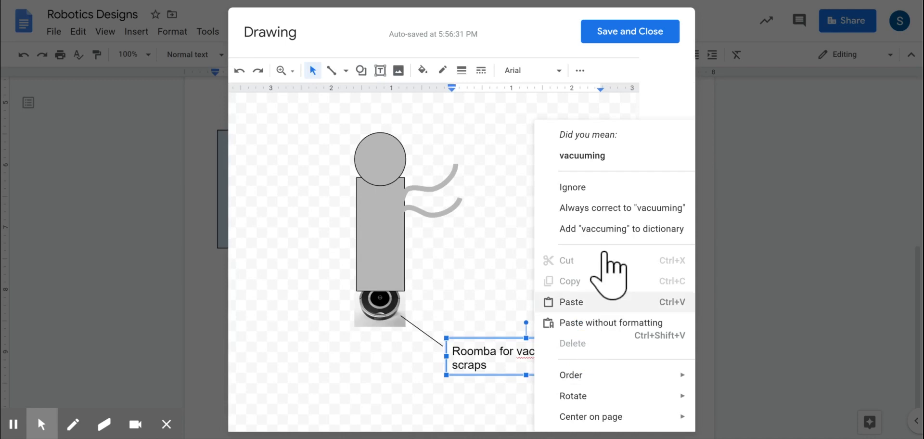
pyautogui.click(579, 157)
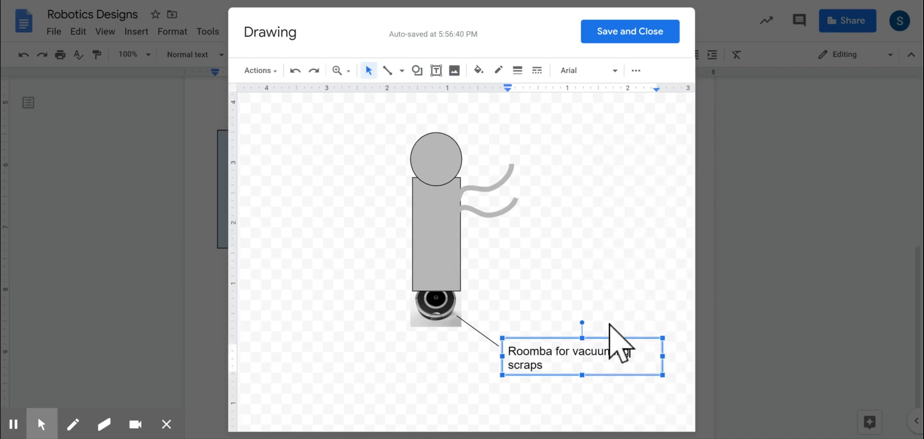
# Extend the Roomba label by adding "and for mobility" after "scraps"
pyautogui.click(583, 367)
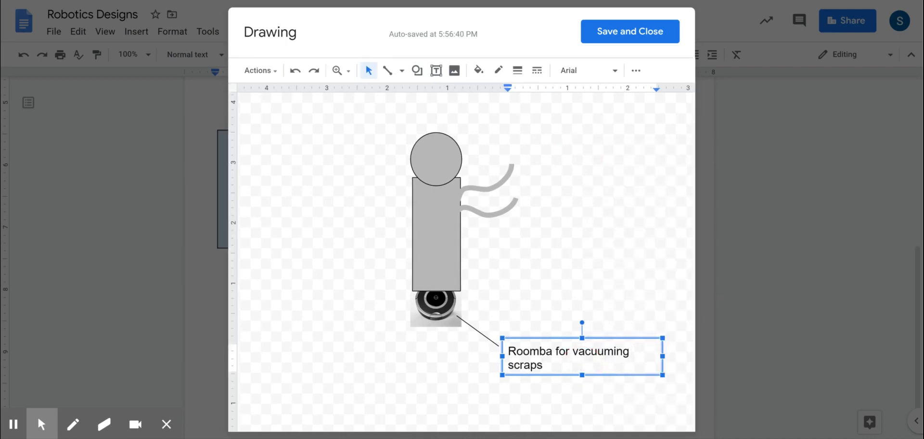
pyautogui.write('and for')
pyautogui.write('mobility')
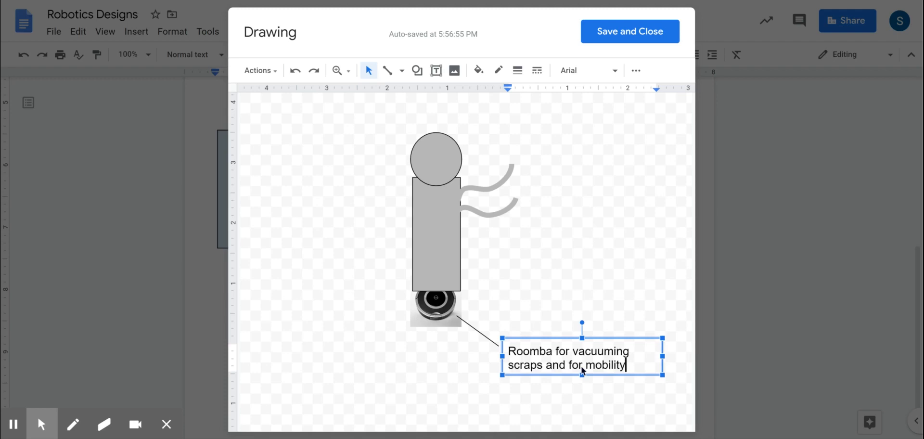
# Color the word "mobility" in the Roomba label pure blue and underline it
pyautogui.moveTo(585, 366); pyautogui.dragTo(626, 367)
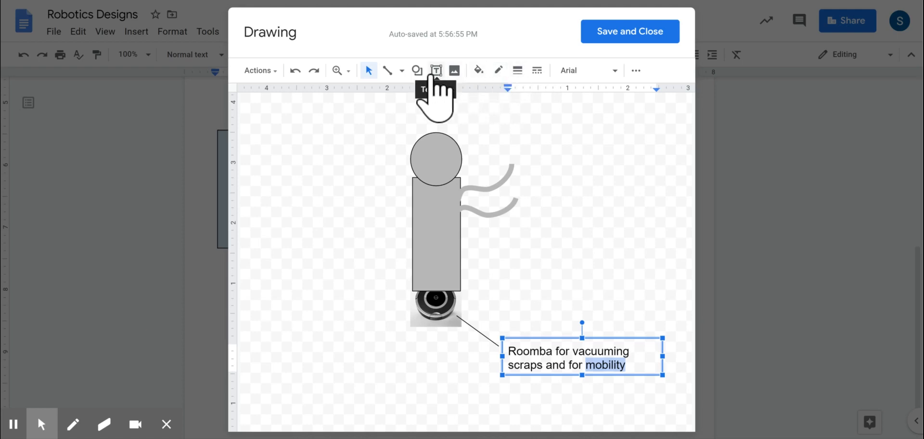
pyautogui.click(498, 72)
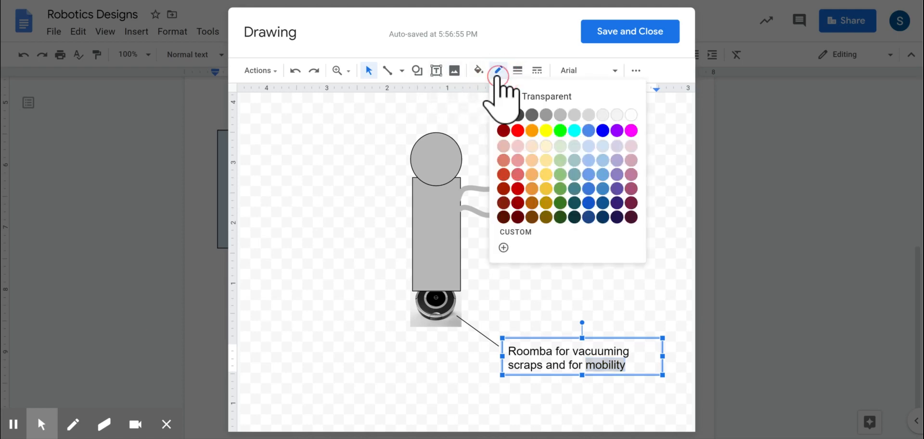
pyautogui.click(499, 76)
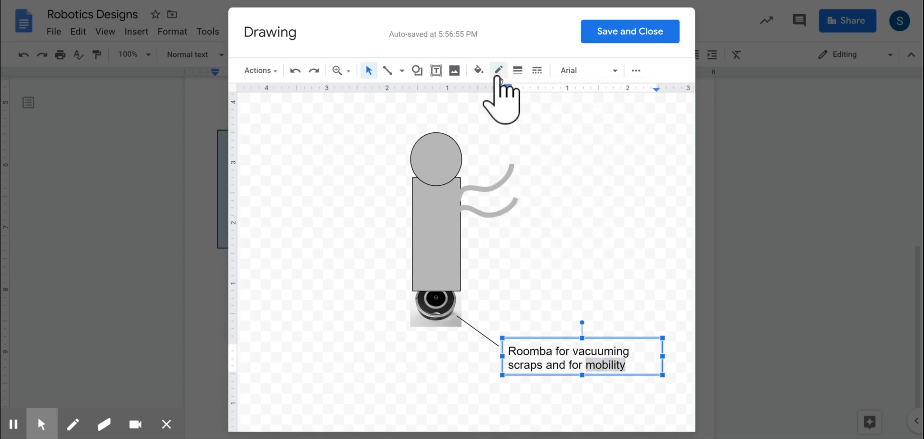
pyautogui.click(636, 70)
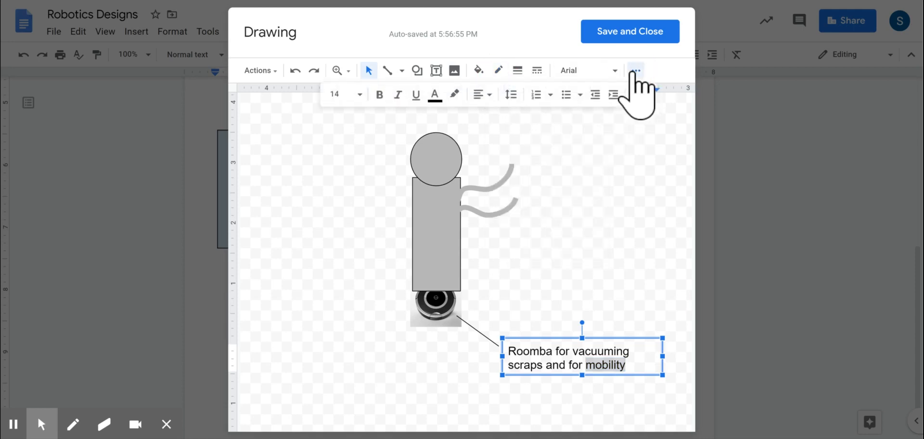
pyautogui.click(435, 101)
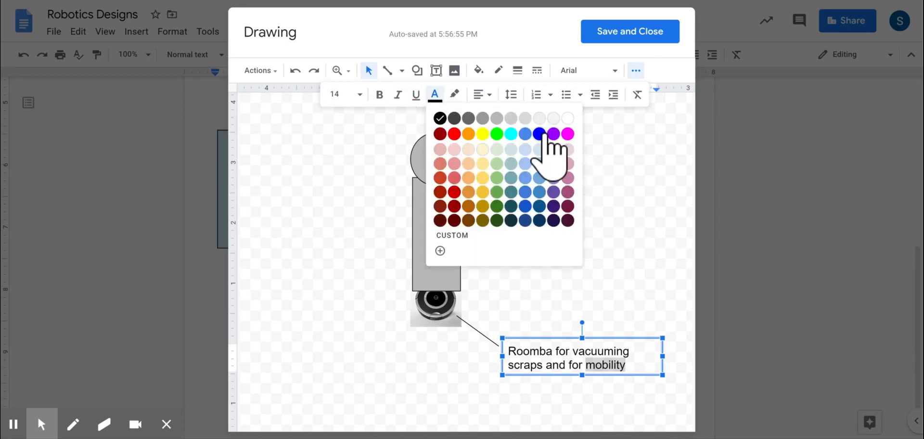
pyautogui.click(541, 134)
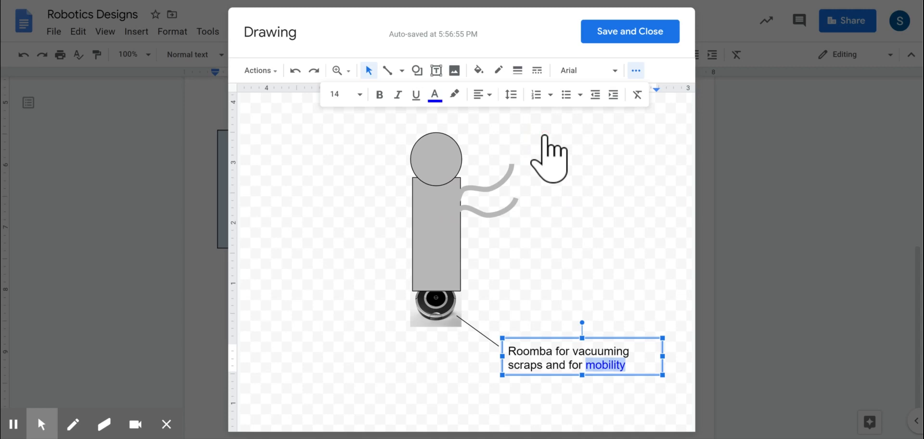
pyautogui.click(417, 100)
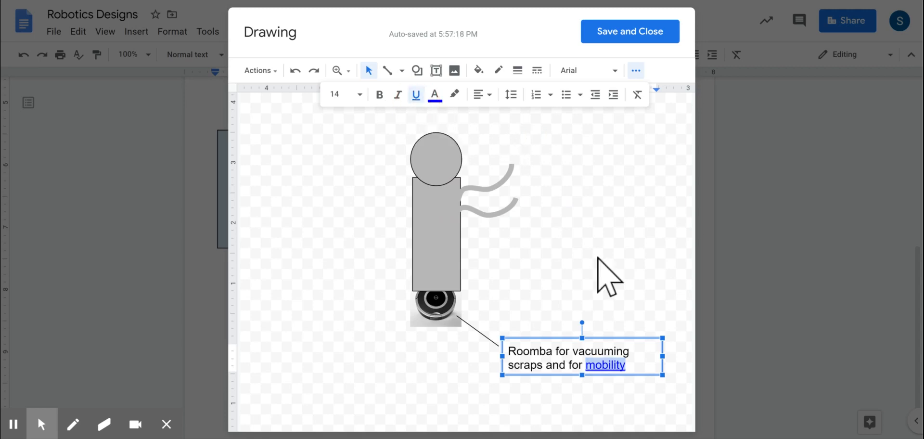
# Deselect the label, then save and close the drawing to place it in the document
pyautogui.click(637, 301)
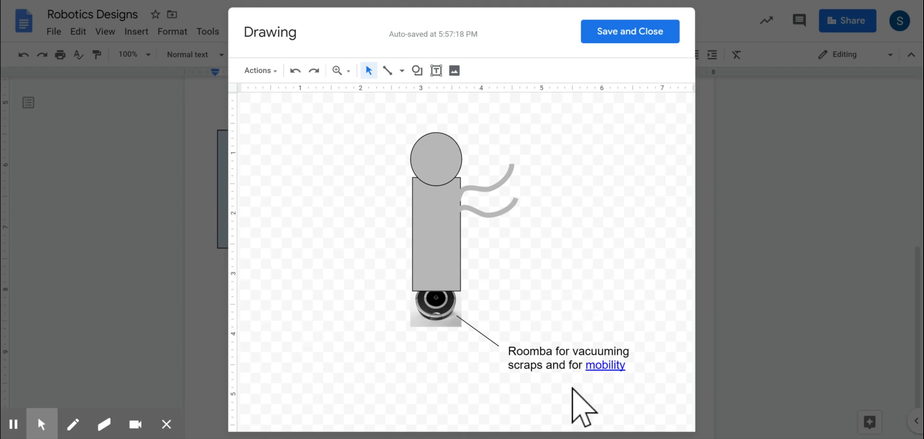
pyautogui.click(643, 44)
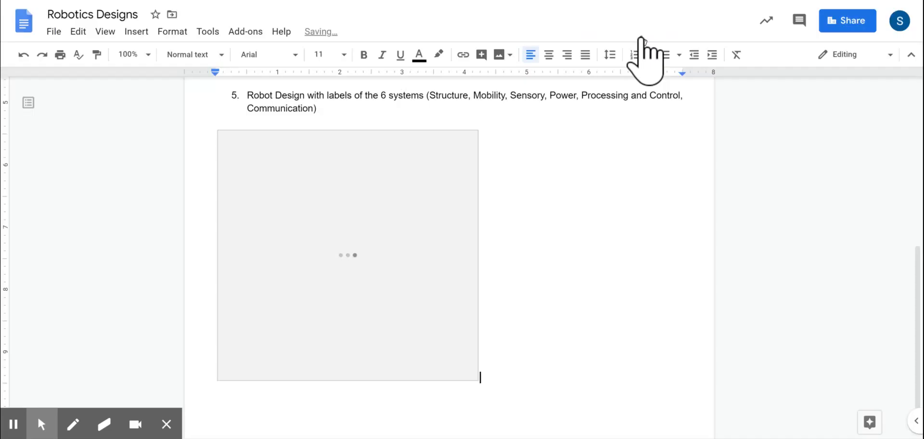